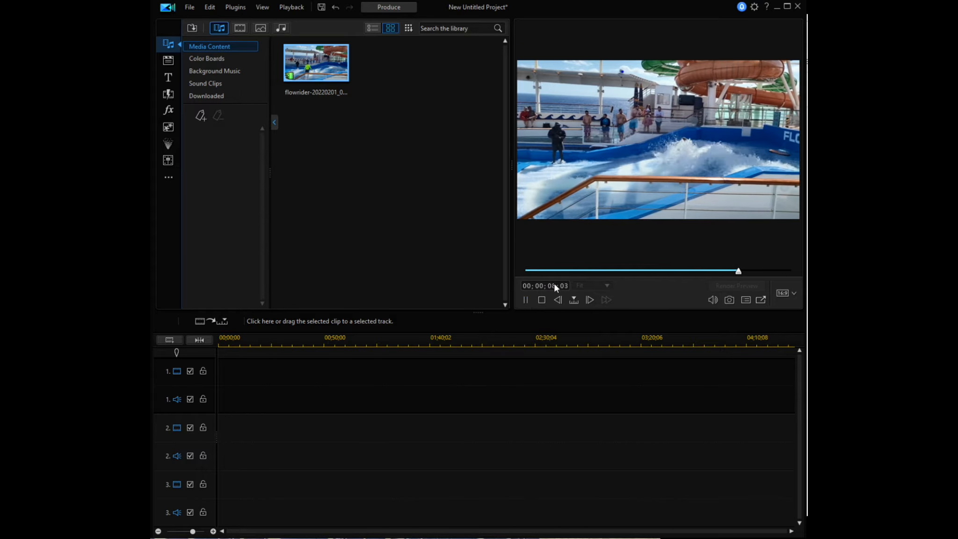
Place the flowrider clip at the start of video track 1 and open it in Crop/Zoom/Pan
click(525, 300)
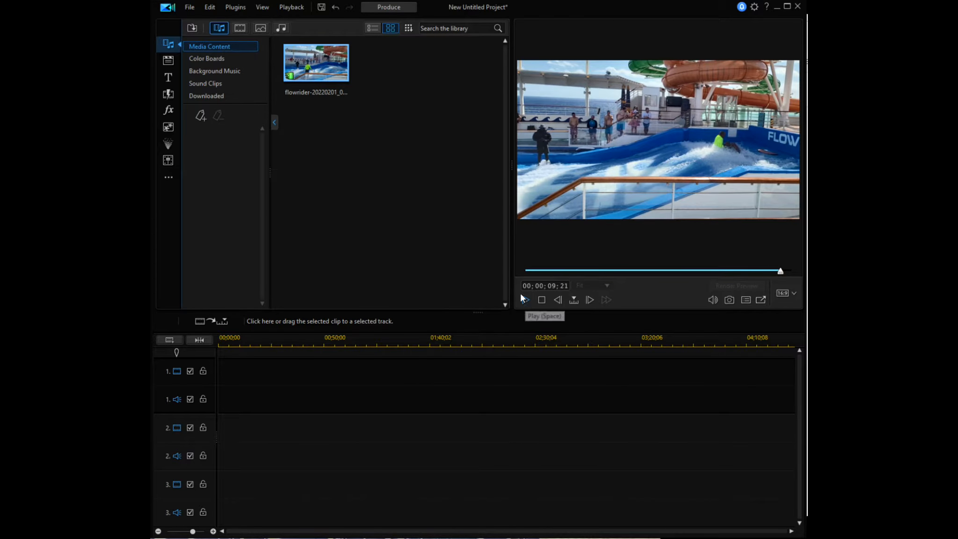
drag(314, 63, 222, 372)
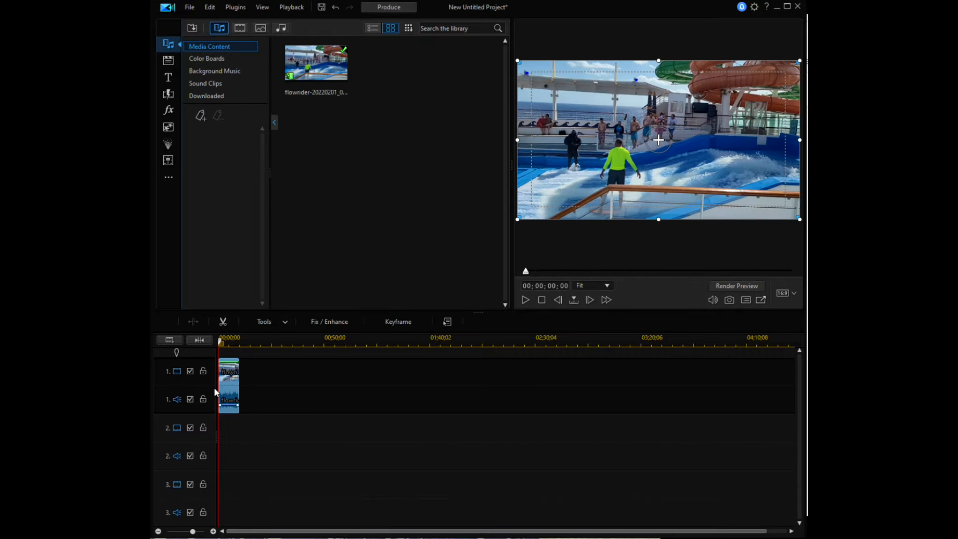
click(284, 322)
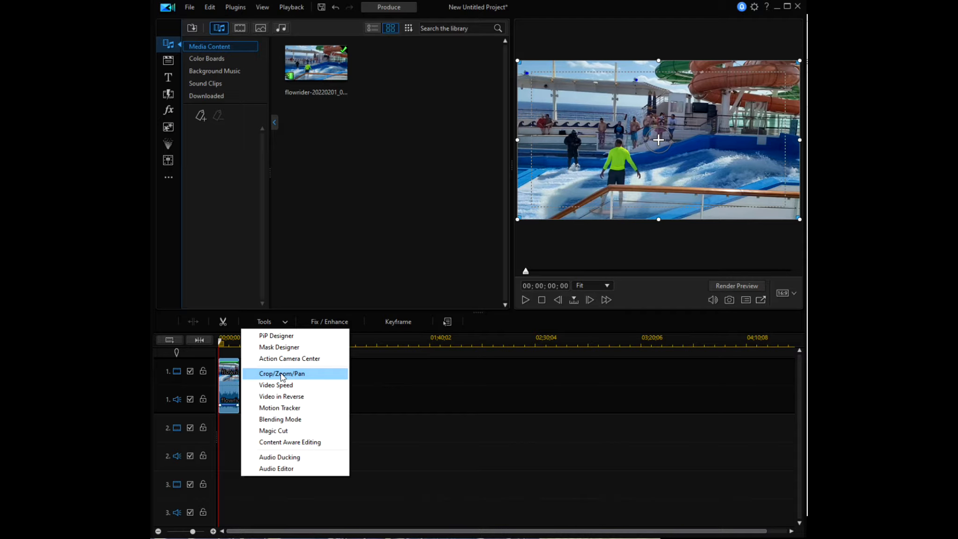
click(282, 374)
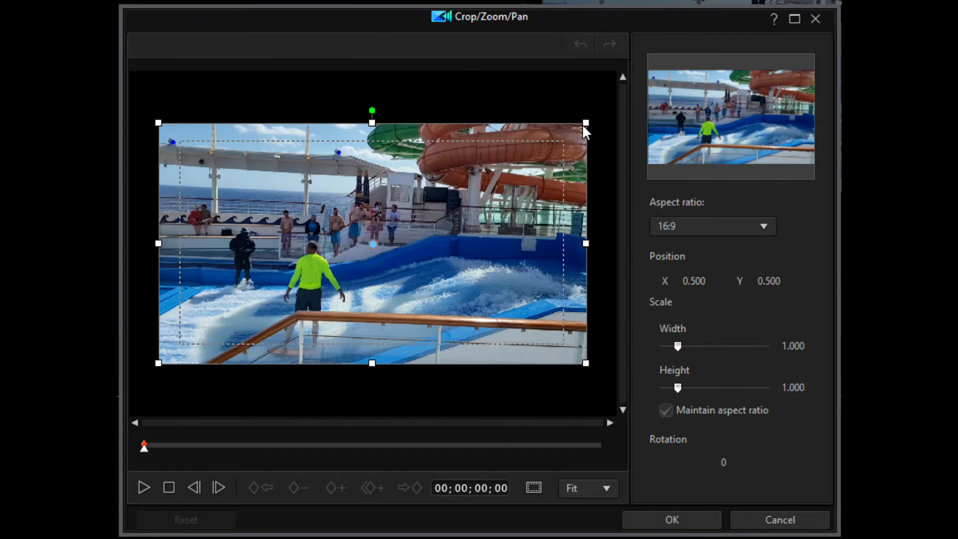
Shrink the crop frame to a width scale of about 0.363, set the aspect ratio to Freeform, and stretch its height to about 0.716
drag(584, 123, 476, 192)
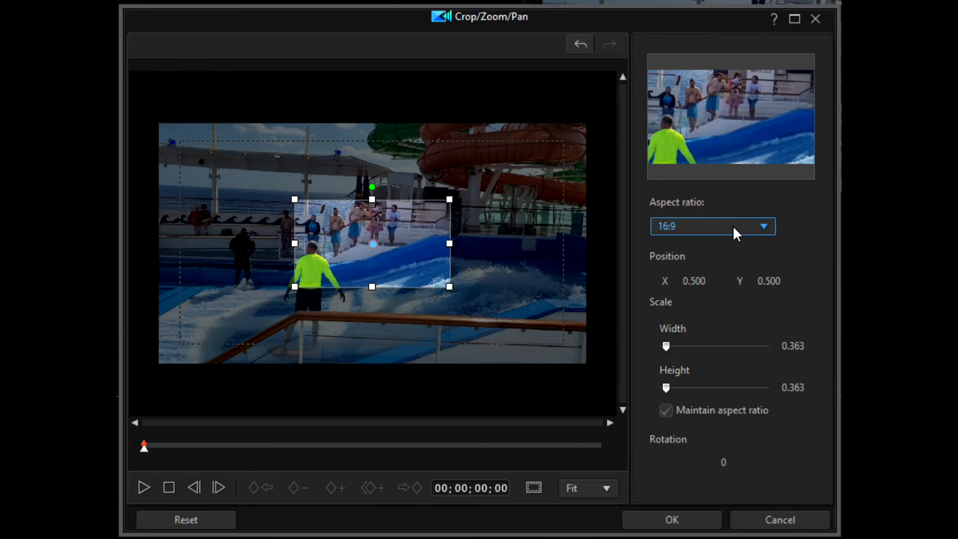
click(763, 227)
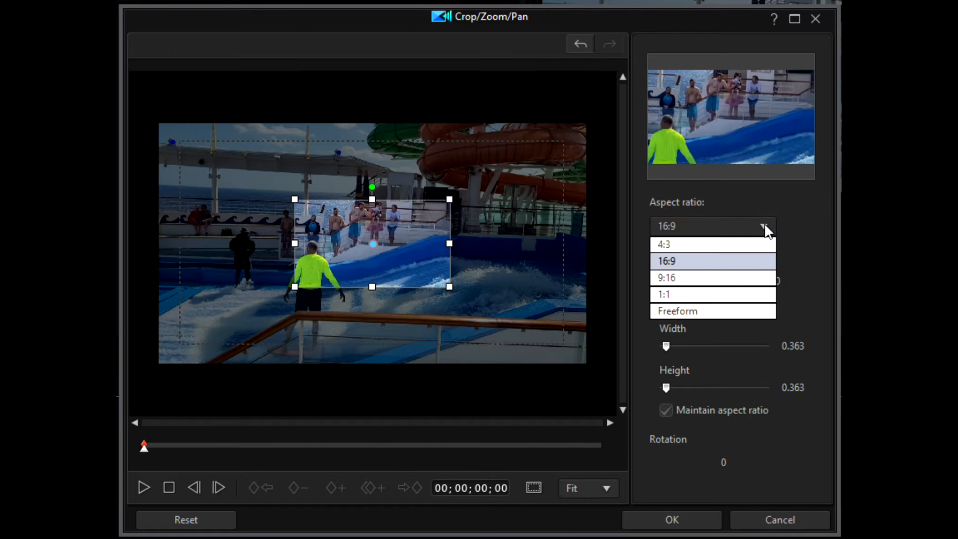
click(684, 309)
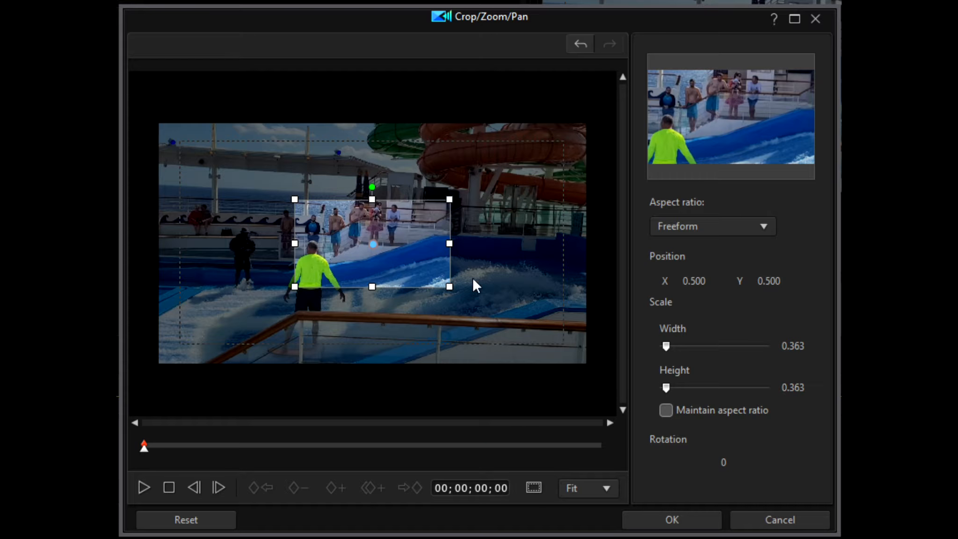
drag(372, 286, 356, 328)
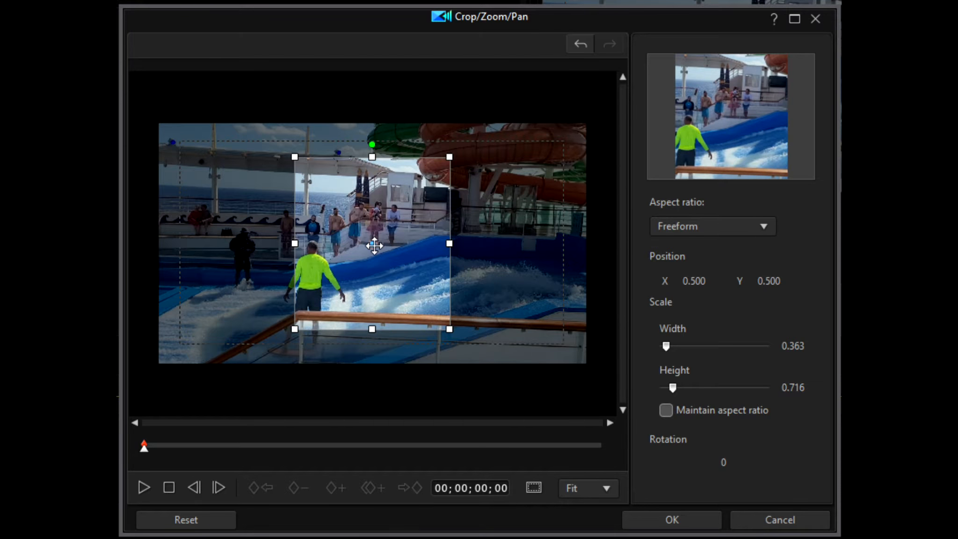
Position the crop frame over the surfer at about X 0.368, Y 0.694 and reduce its height scale to about 0.566
drag(374, 245, 316, 279)
drag(313, 191, 314, 209)
drag(313, 280, 318, 290)
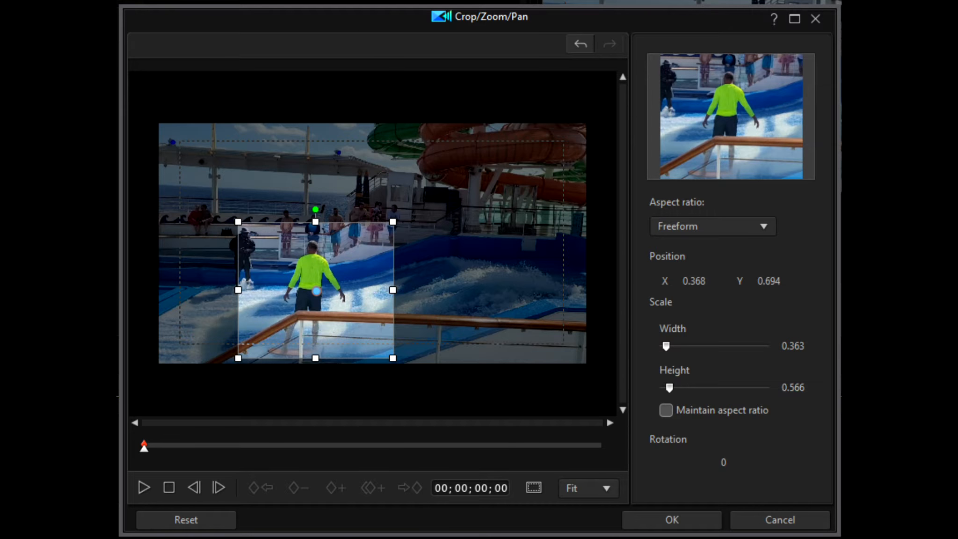
Add a keyframe at 00;00;01;22, reposition the crop on the surfer at about X 0.136, Y 0.618, and narrow it to about 0.172
click(142, 487)
click(143, 487)
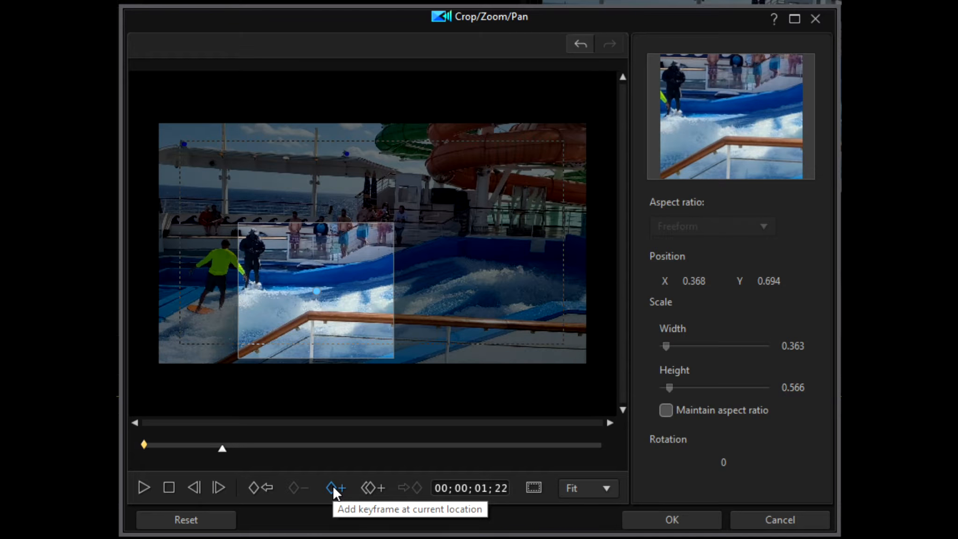
key(Home)
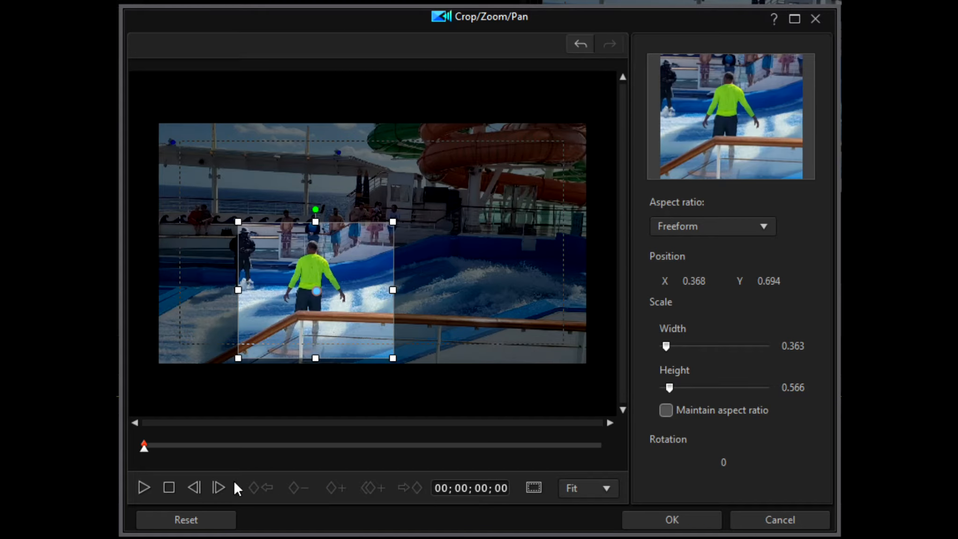
drag(146, 454, 222, 458)
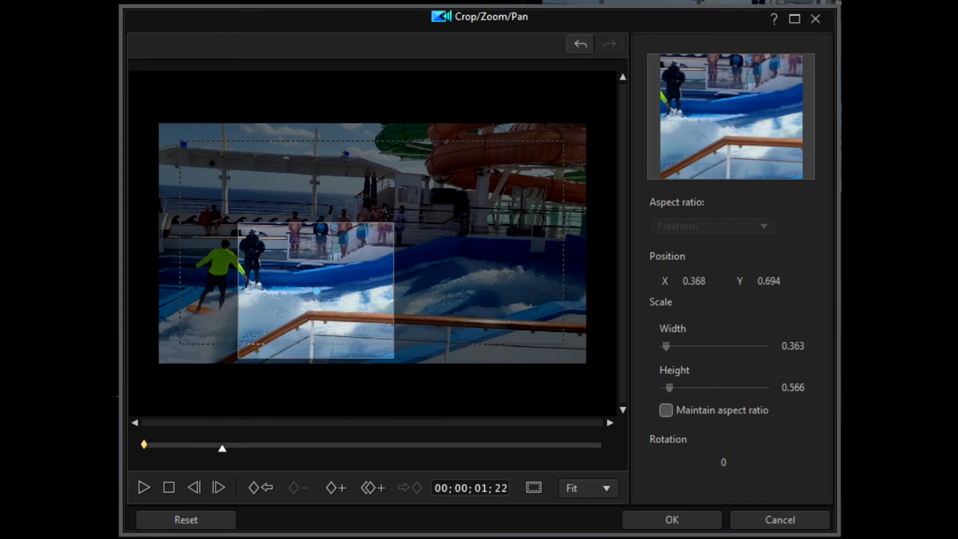
click(332, 486)
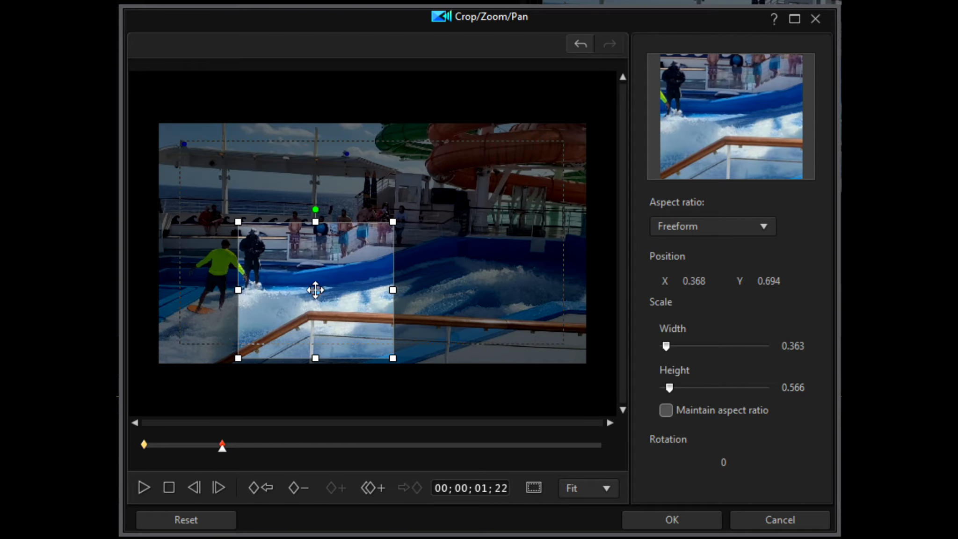
drag(315, 290, 257, 278)
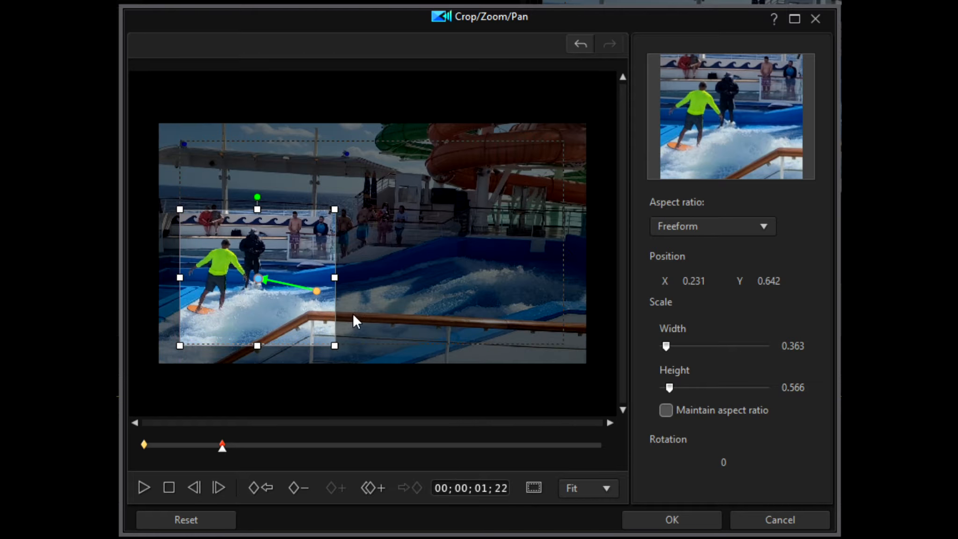
drag(334, 277, 224, 273)
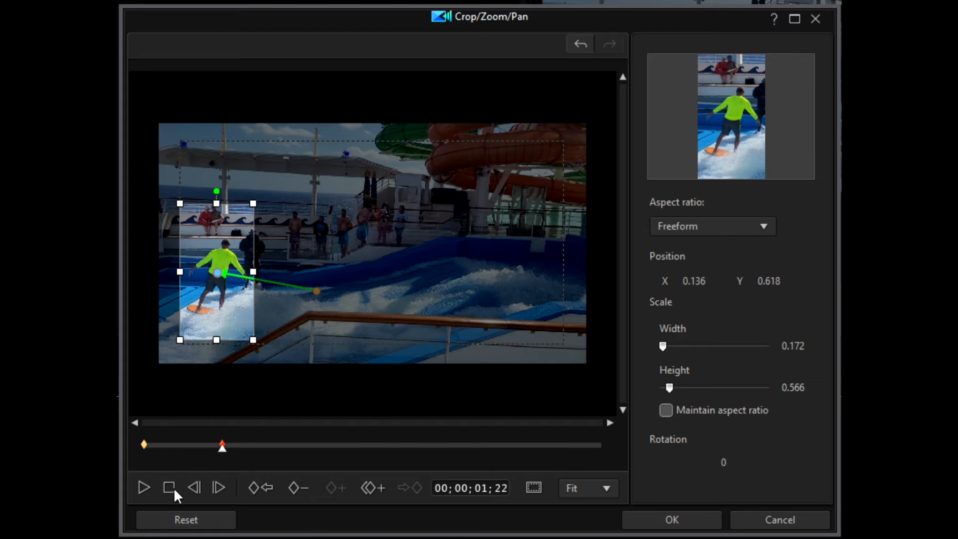
Add a keyframe at 00;00;05;27, move the crop to about X 0.451, Y 0.500, and reduce its height to about 0.434
click(143, 488)
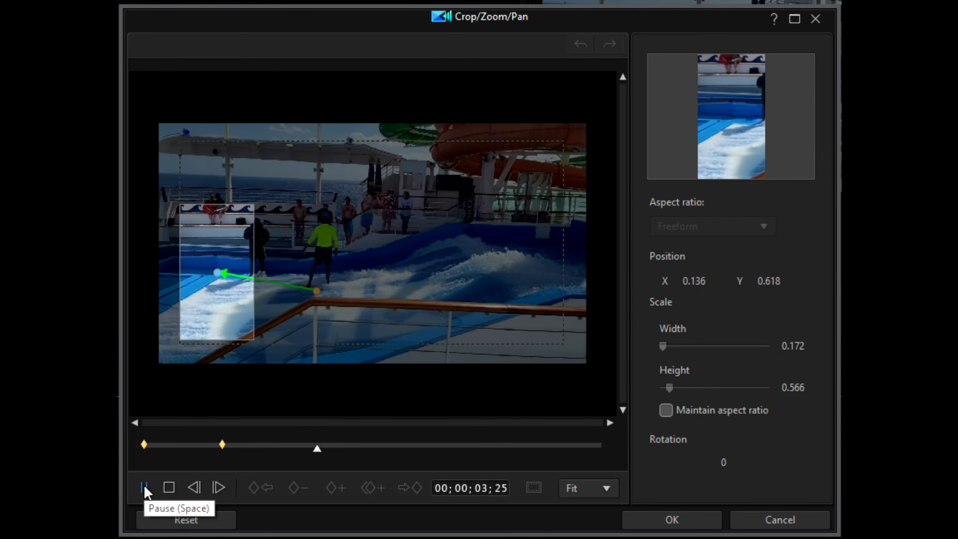
click(144, 488)
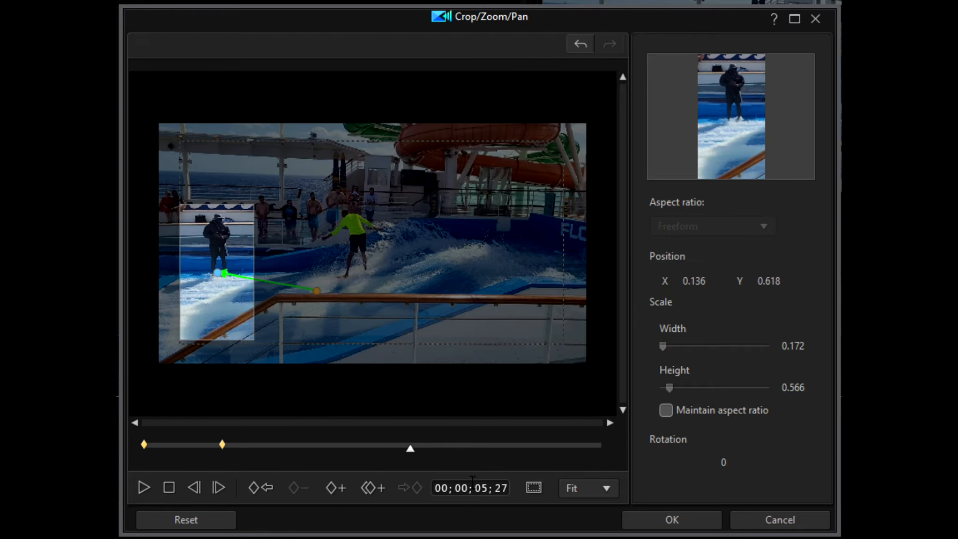
click(331, 487)
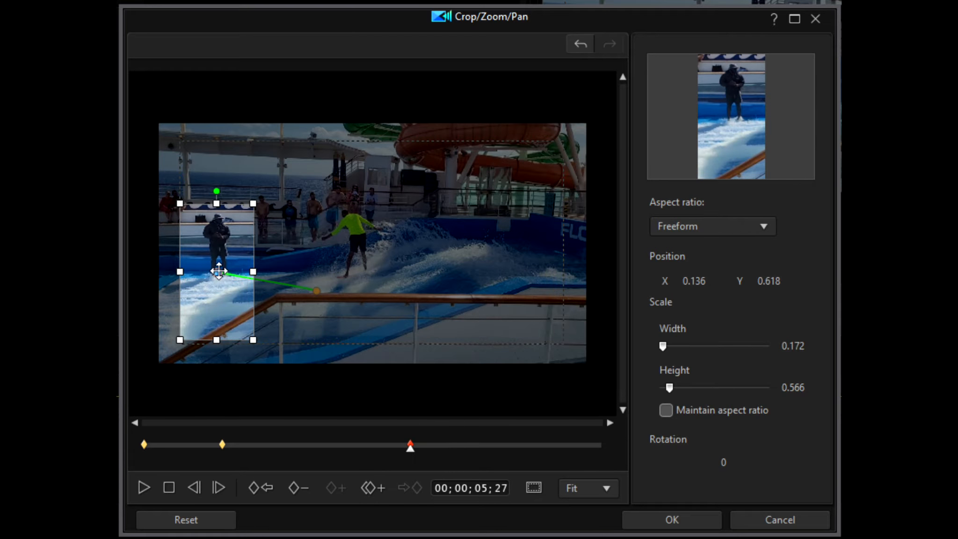
drag(219, 271, 353, 244)
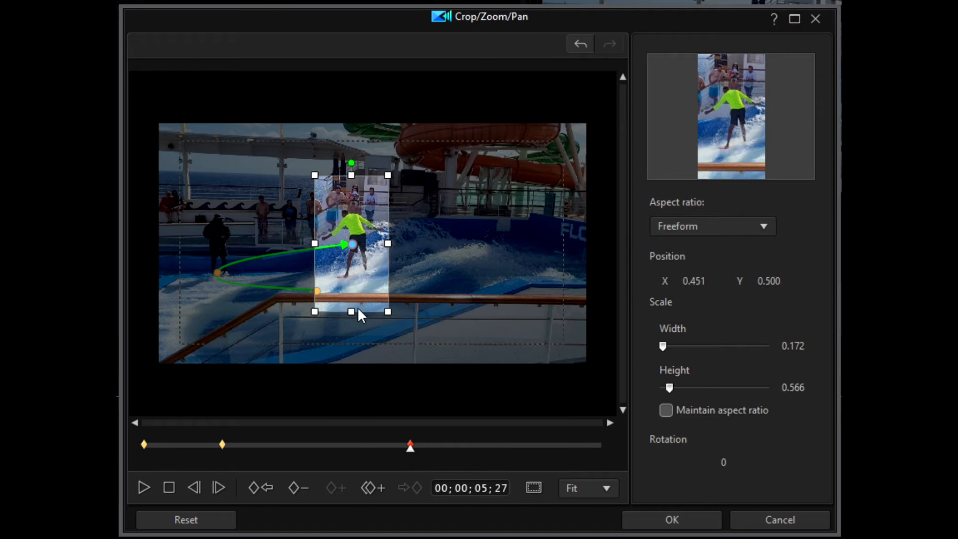
drag(351, 311, 351, 295)
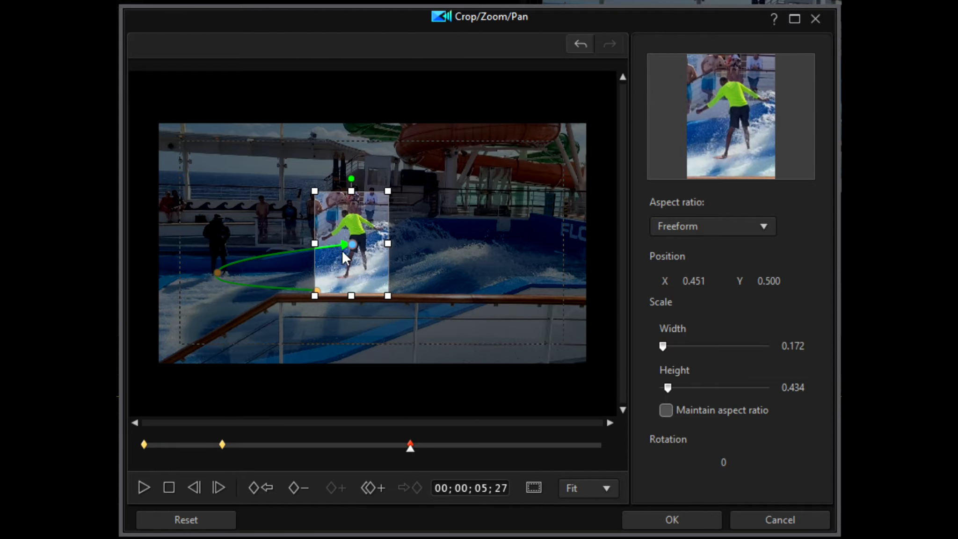
Add a keyframe at 00;00;09;12 and move the crop frame onto the surfer at about X 0.681, Y 0.500
click(140, 485)
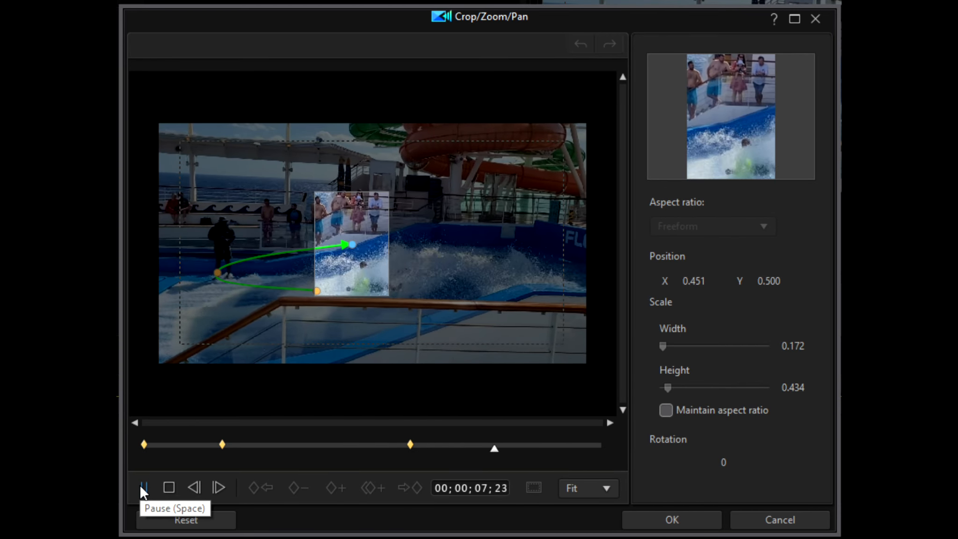
click(140, 484)
click(140, 484)
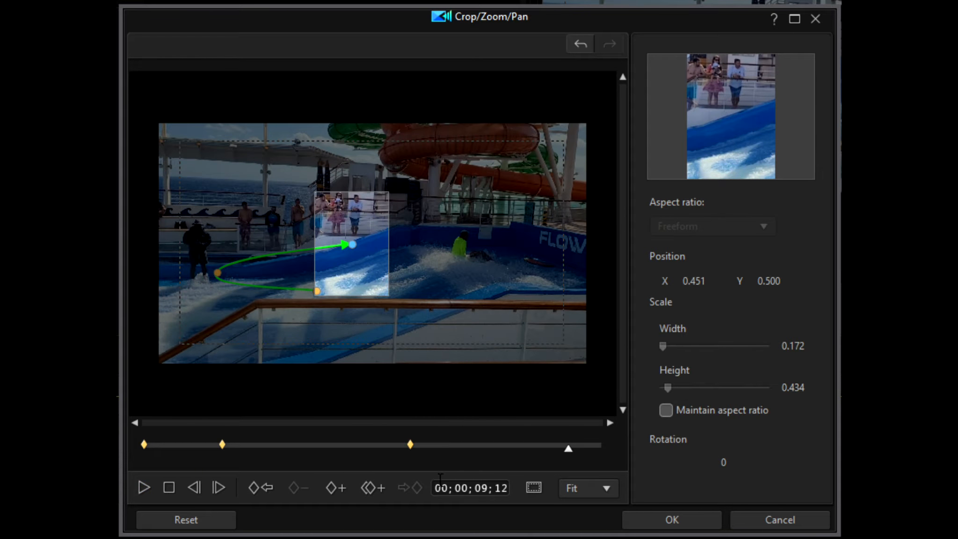
click(330, 484)
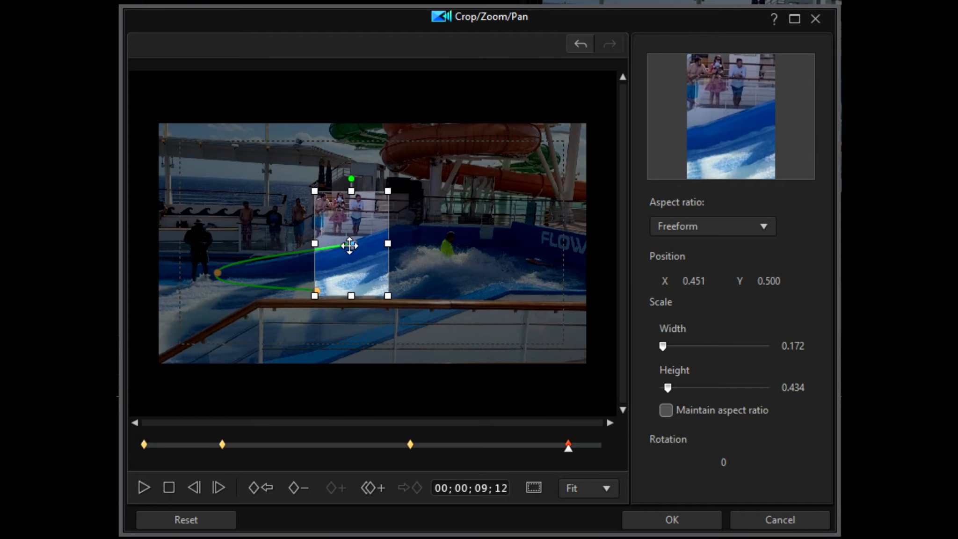
drag(351, 244, 450, 243)
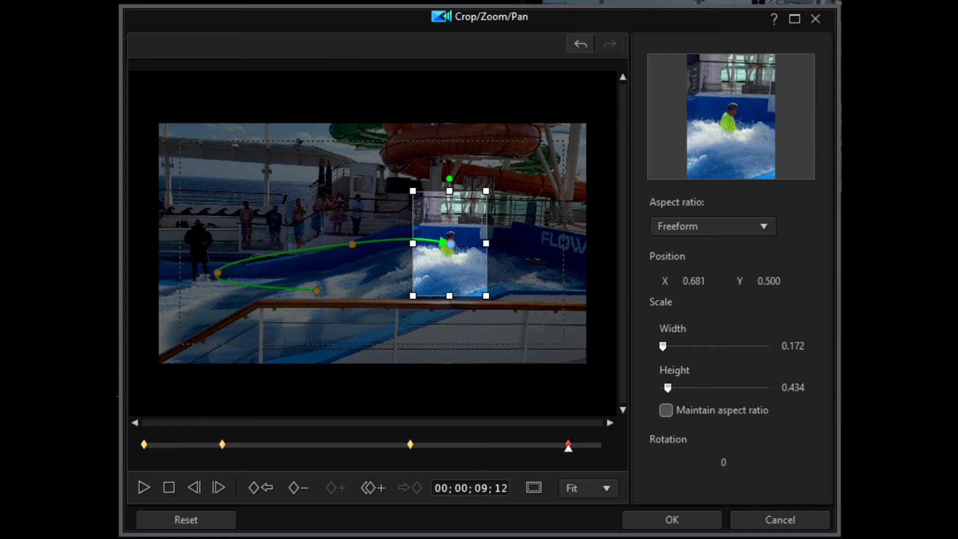
Add a keyframe at 00;00;10;02, move the crop to about X 0.741, Y 0.458, and apply the crop animation to the clip
click(145, 484)
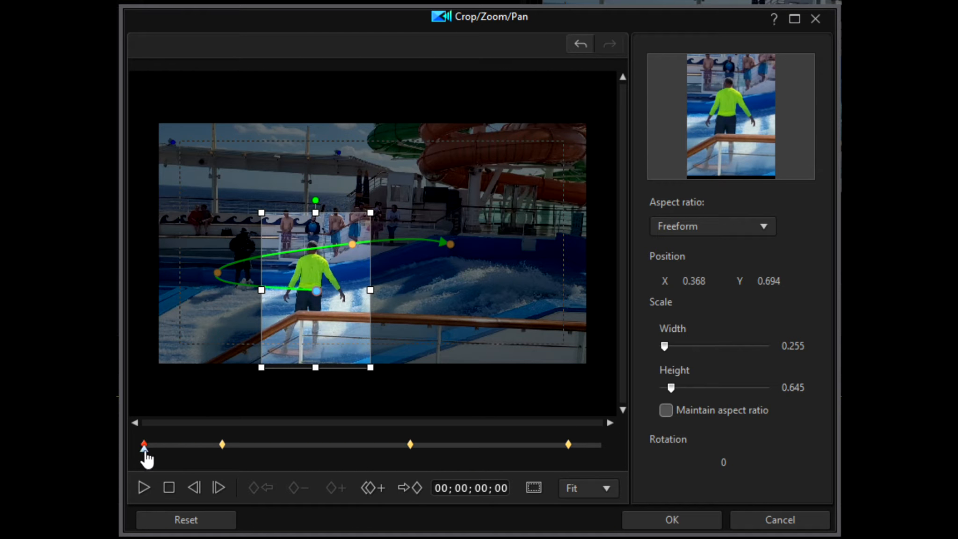
click(174, 445)
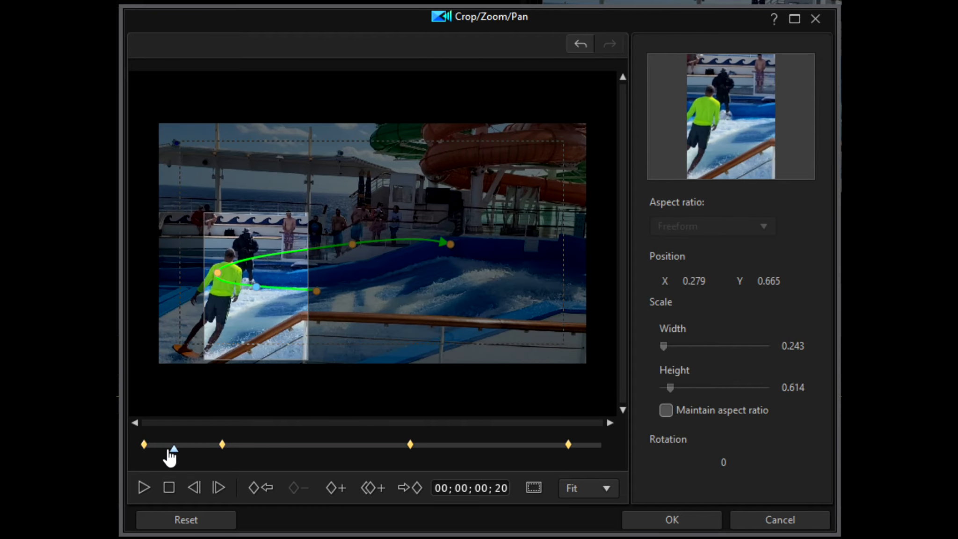
drag(174, 453, 603, 459)
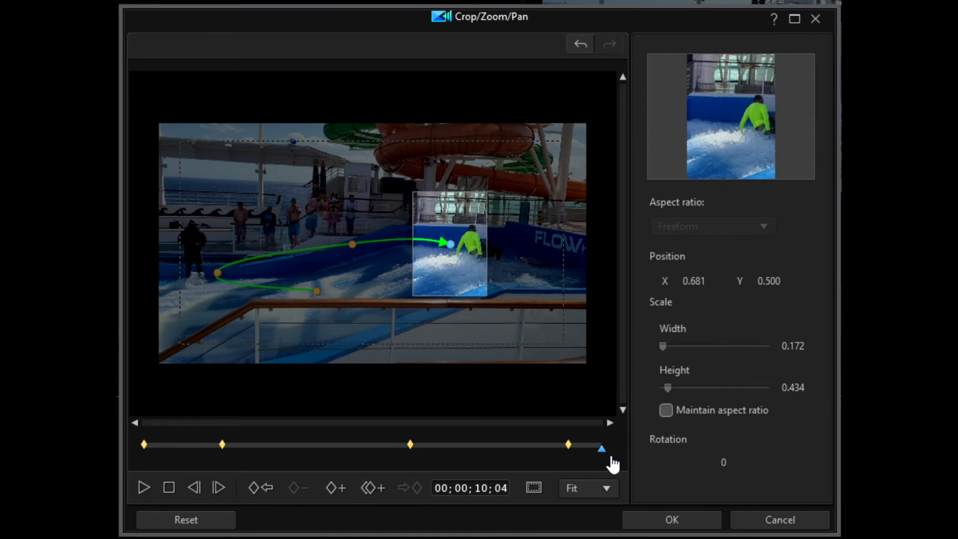
click(599, 457)
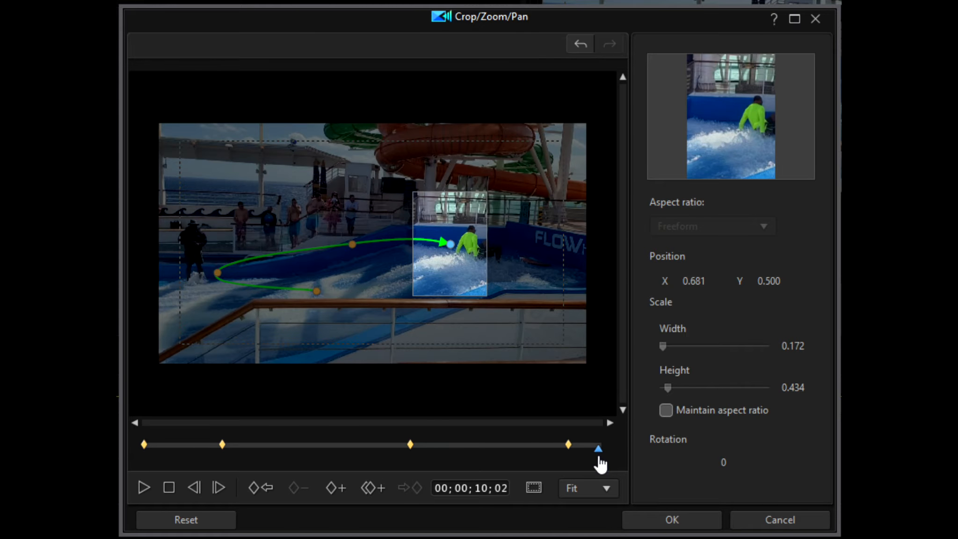
click(331, 488)
drag(450, 243, 476, 244)
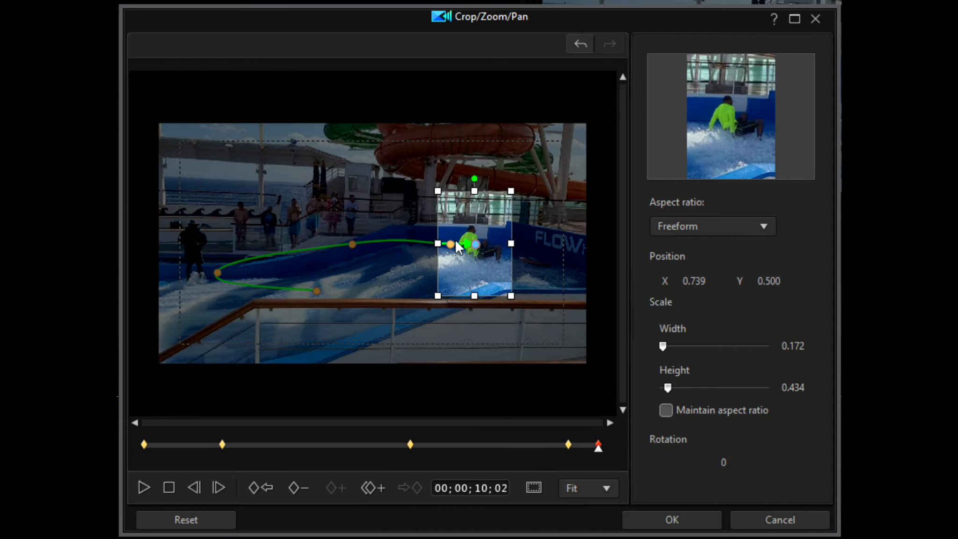
drag(474, 242, 474, 232)
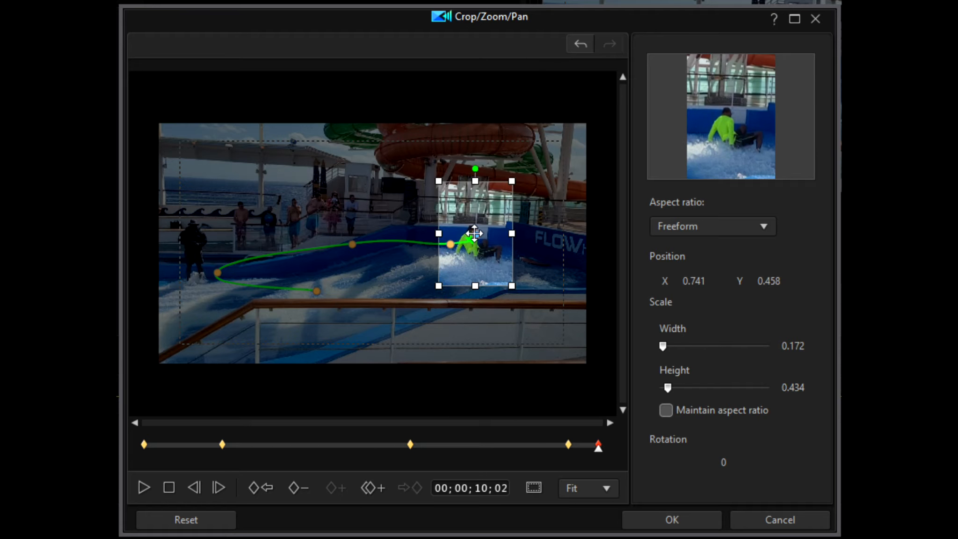
click(672, 519)
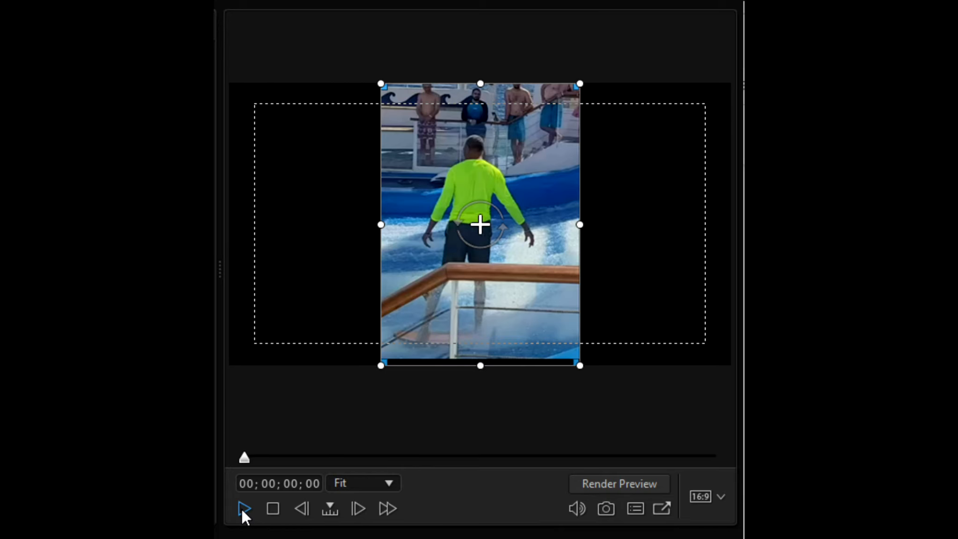
Preview the beginning of the cropped clip and reopen the clip in Crop/Zoom/Pan from its keyframe settings on the timeline
click(242, 510)
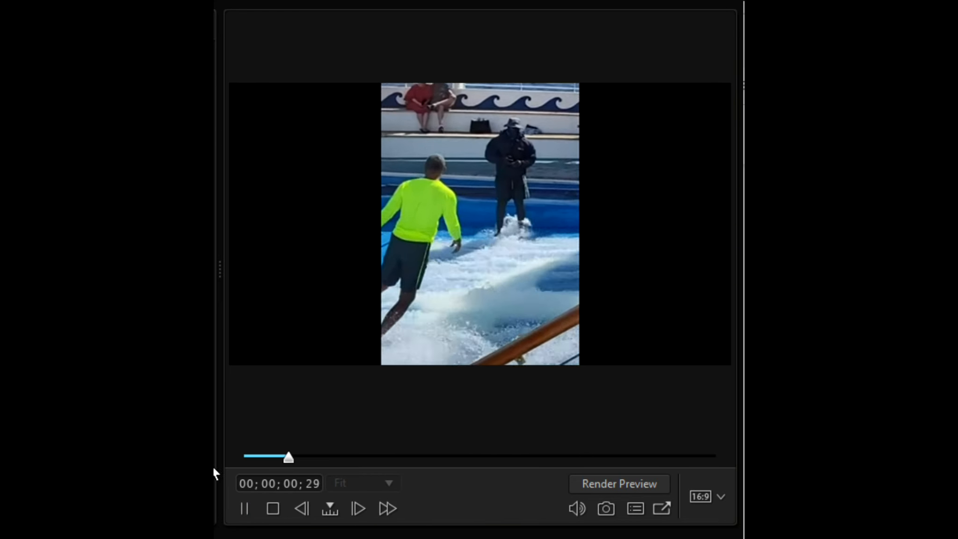
click(245, 508)
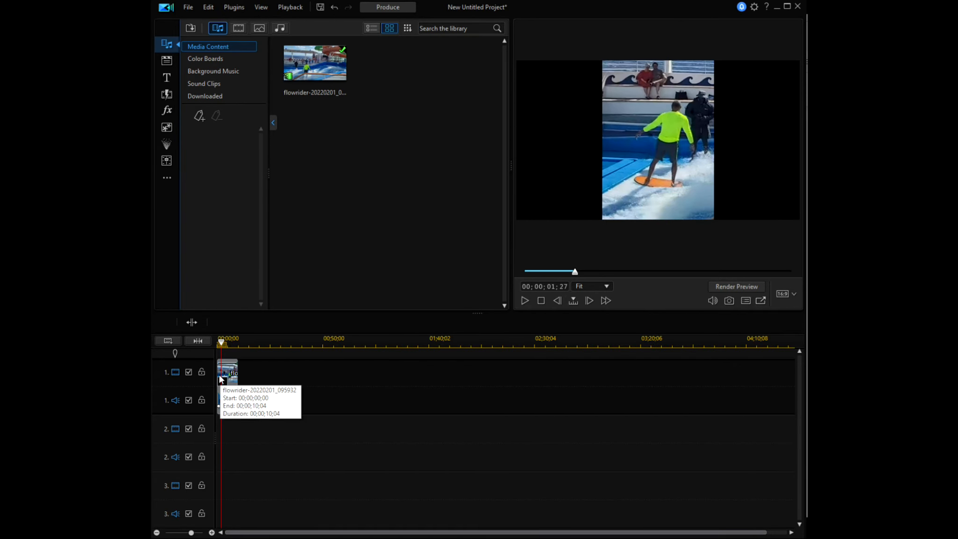
click(223, 383)
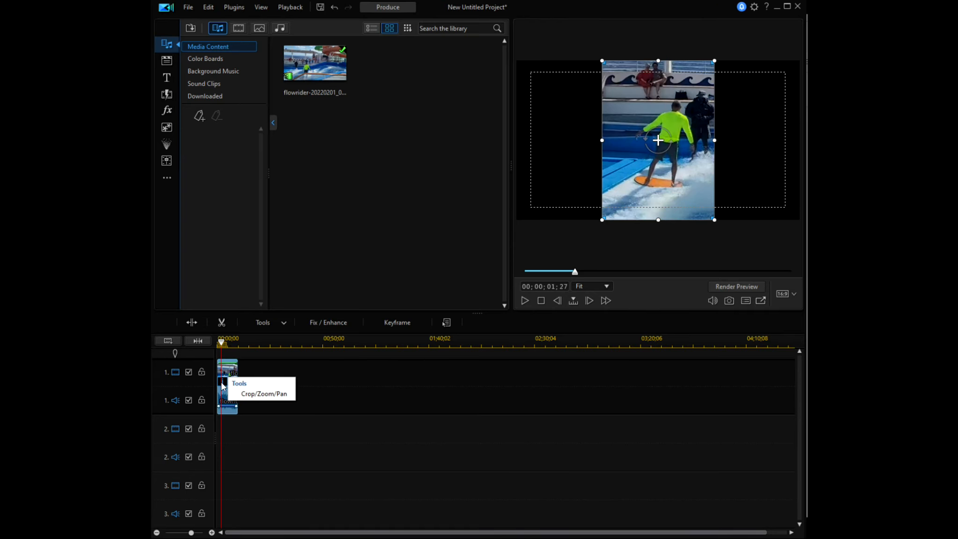
click(259, 394)
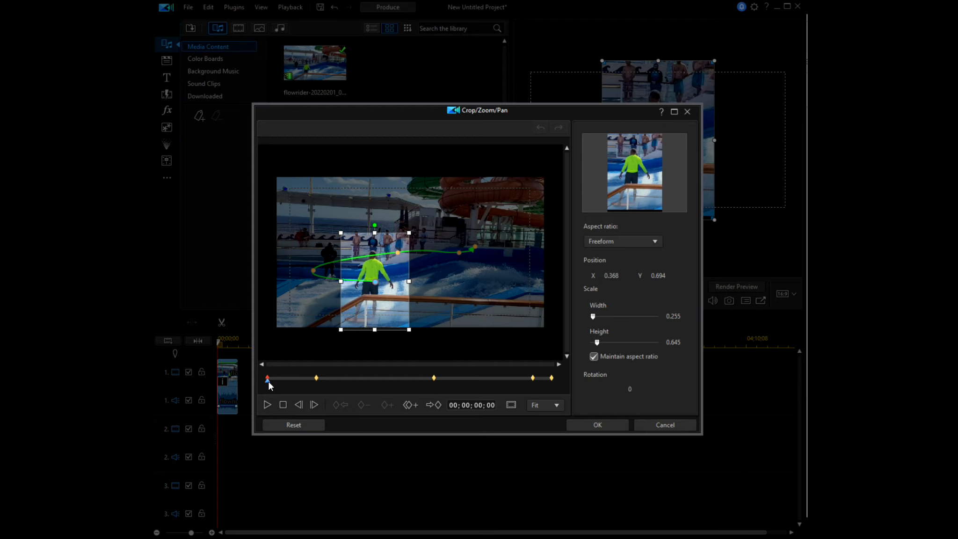
Add a keyframe at 00;00;03;06 and move the crop frame onto the surfer at about X 0.311, Y 0.521
drag(268, 381, 358, 381)
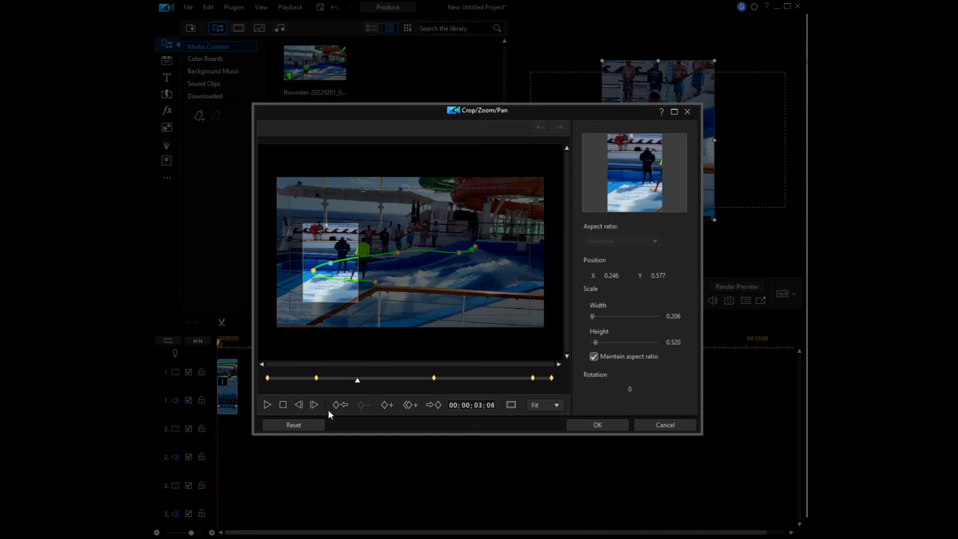
click(388, 405)
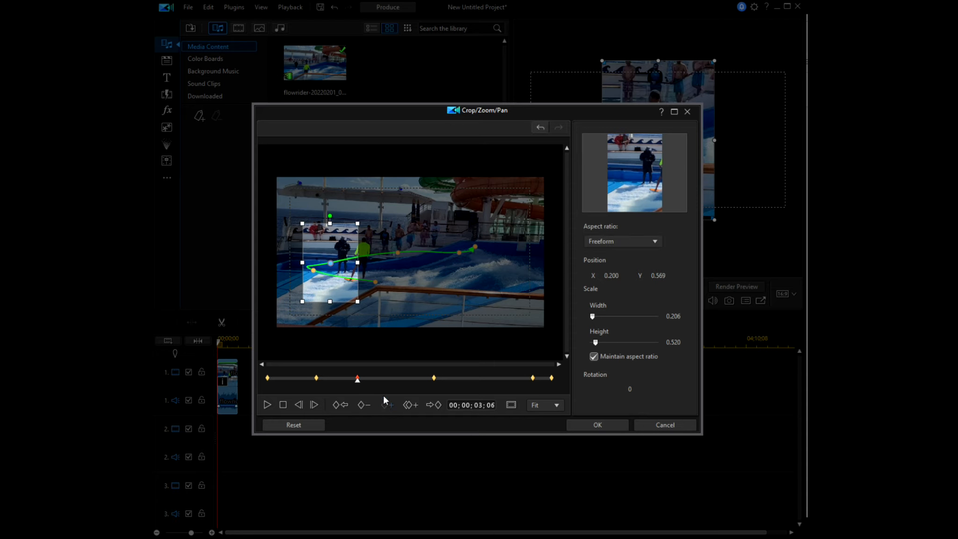
drag(330, 261, 359, 253)
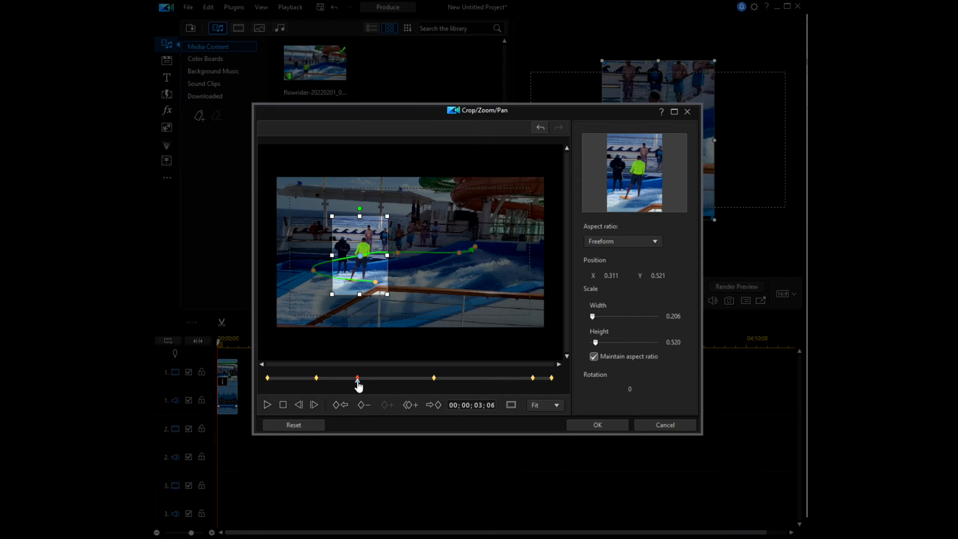
Add a keyframe at 00;00;05;03 and center the crop frame on the surfer at about X 0.444, Y 0.500
drag(357, 379, 412, 387)
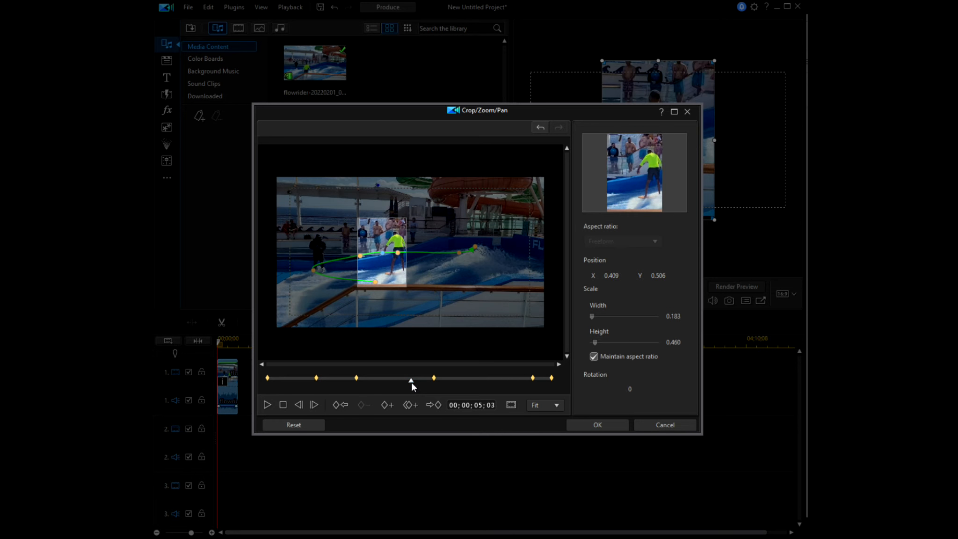
click(384, 405)
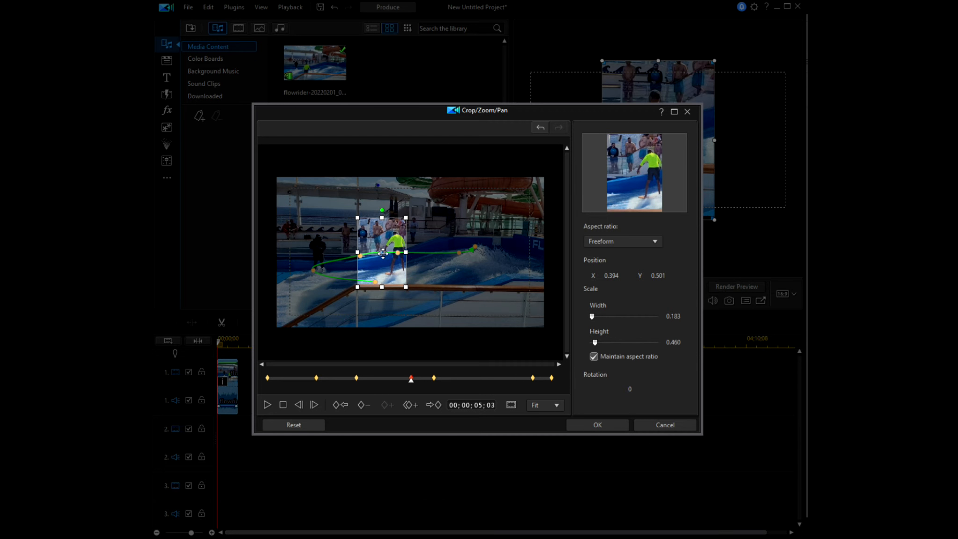
drag(383, 253, 396, 253)
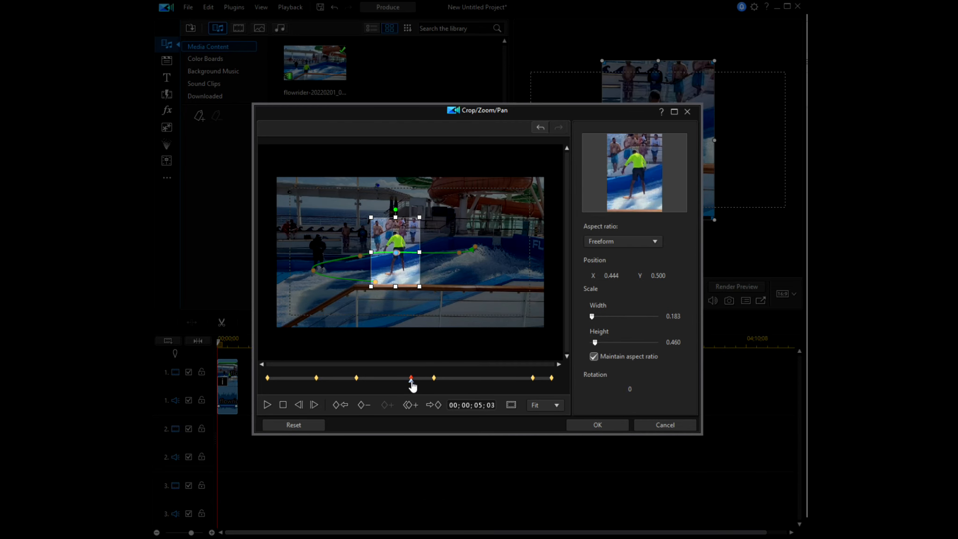
Add a keyframe at 00;00;06;20, widen the crop frame to about 0.285, and move it to about X 0.483, Y 0.515
drag(412, 384, 456, 385)
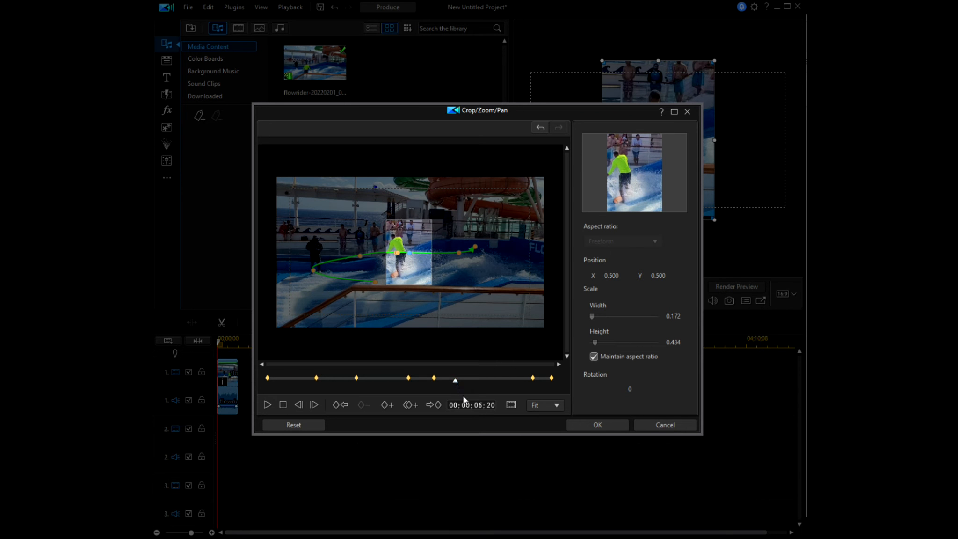
click(384, 405)
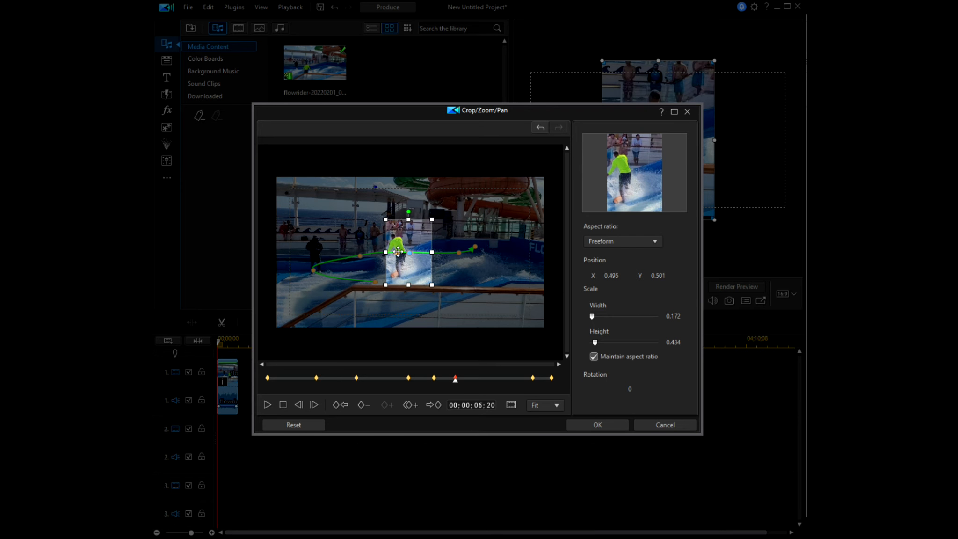
drag(385, 253, 404, 255)
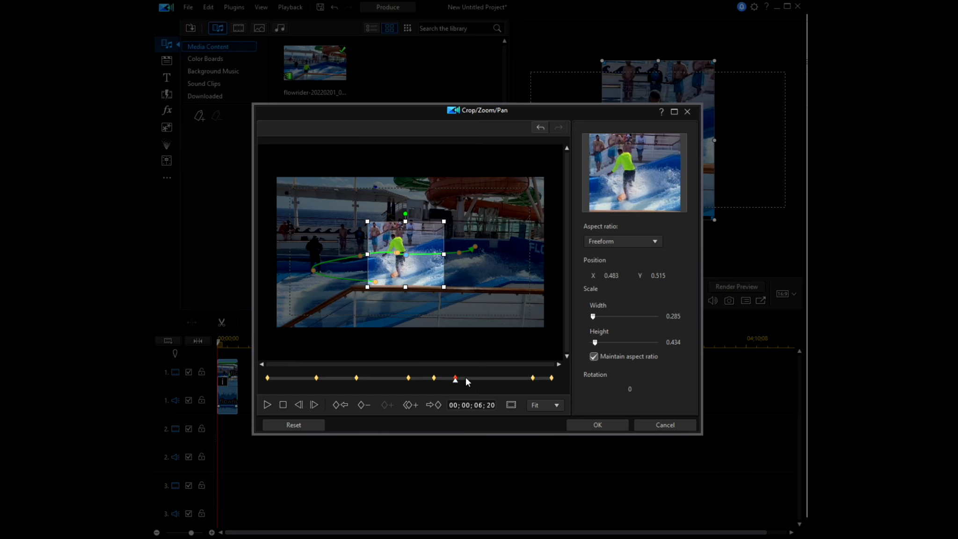
At the 00;00;10;02 keyframe, enlarge the crop to about 0.418 wide and 0.538 high, and lower it to about Y 0.514
drag(455, 379, 561, 382)
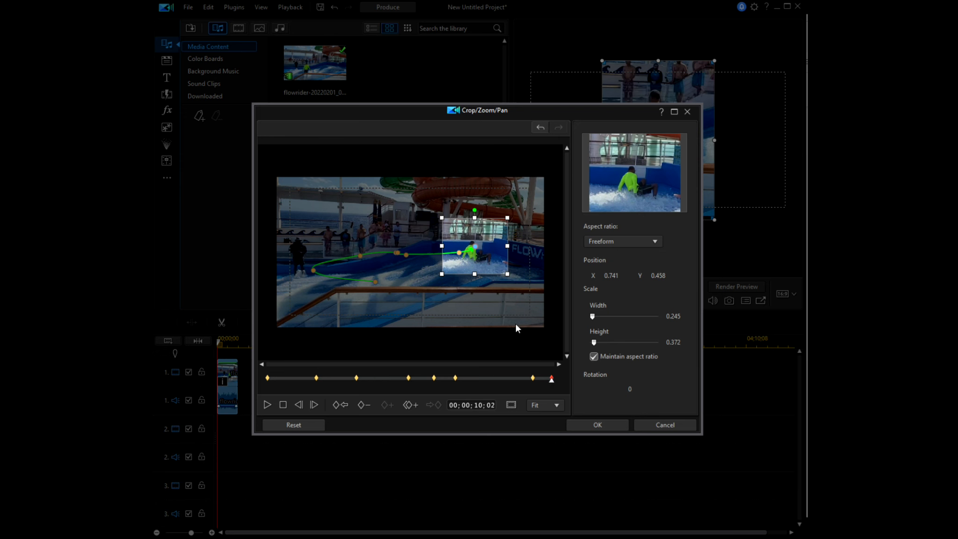
drag(441, 273, 419, 286)
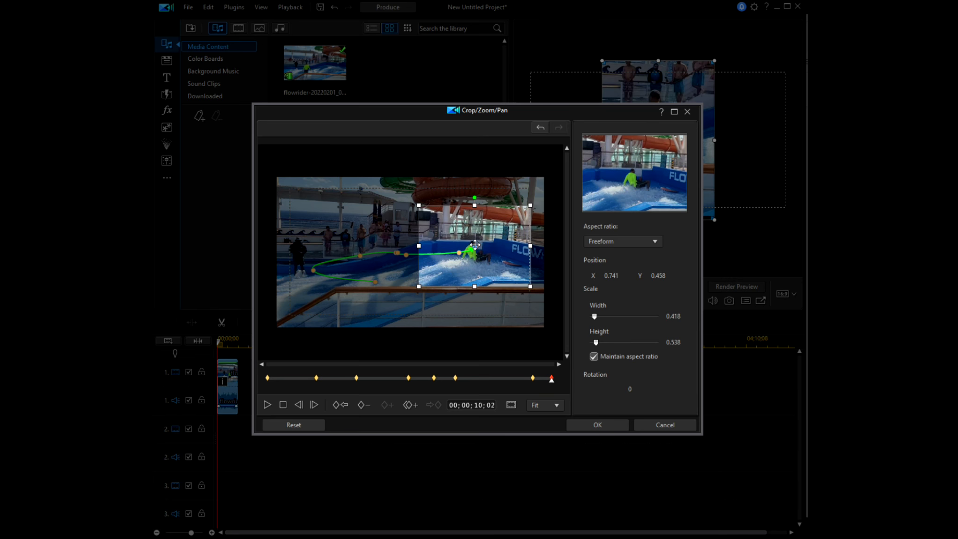
drag(476, 246, 476, 254)
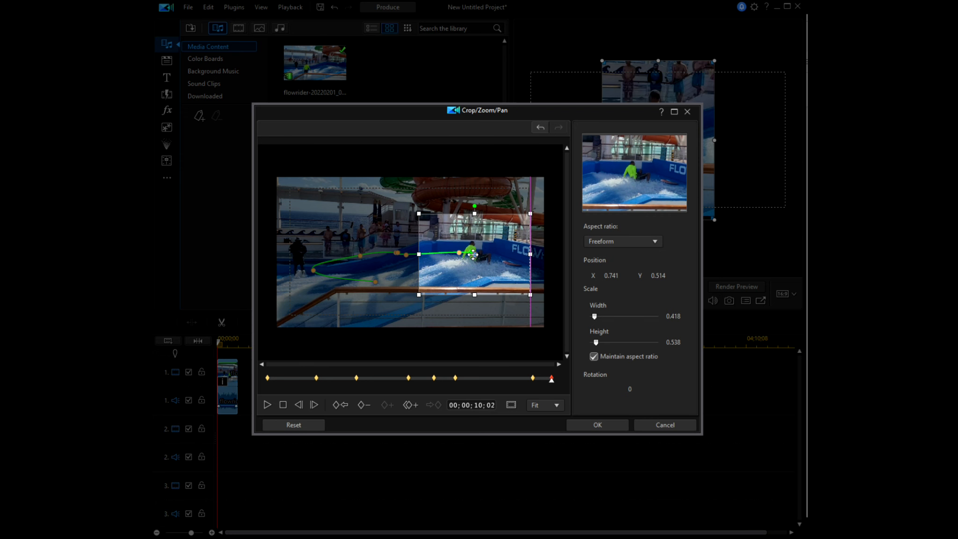
Apply the revised crop animation to the clip and preview it from the beginning
click(590, 425)
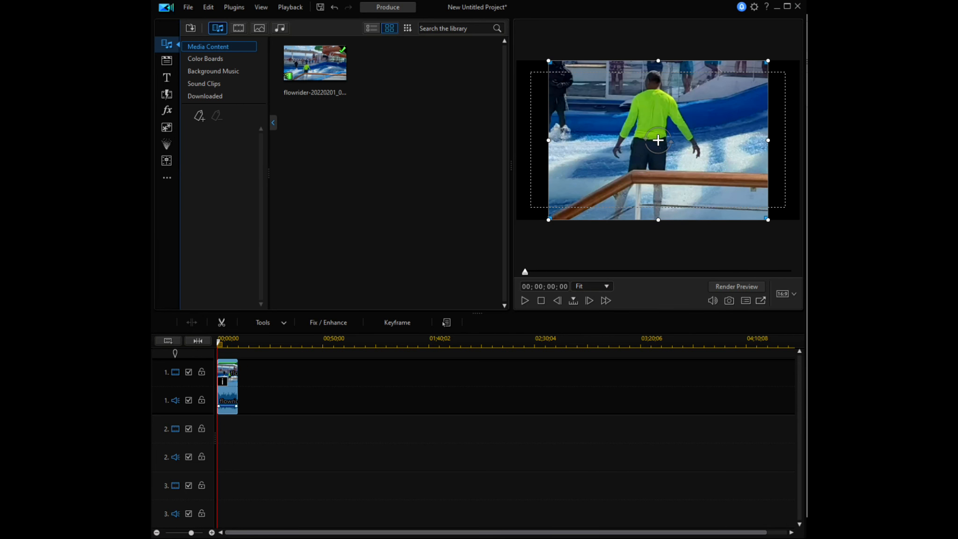
click(524, 301)
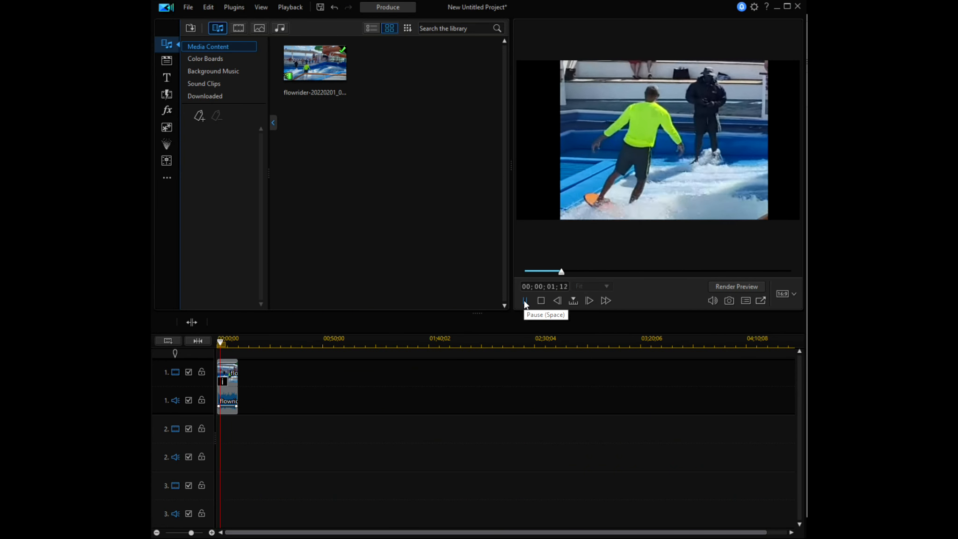